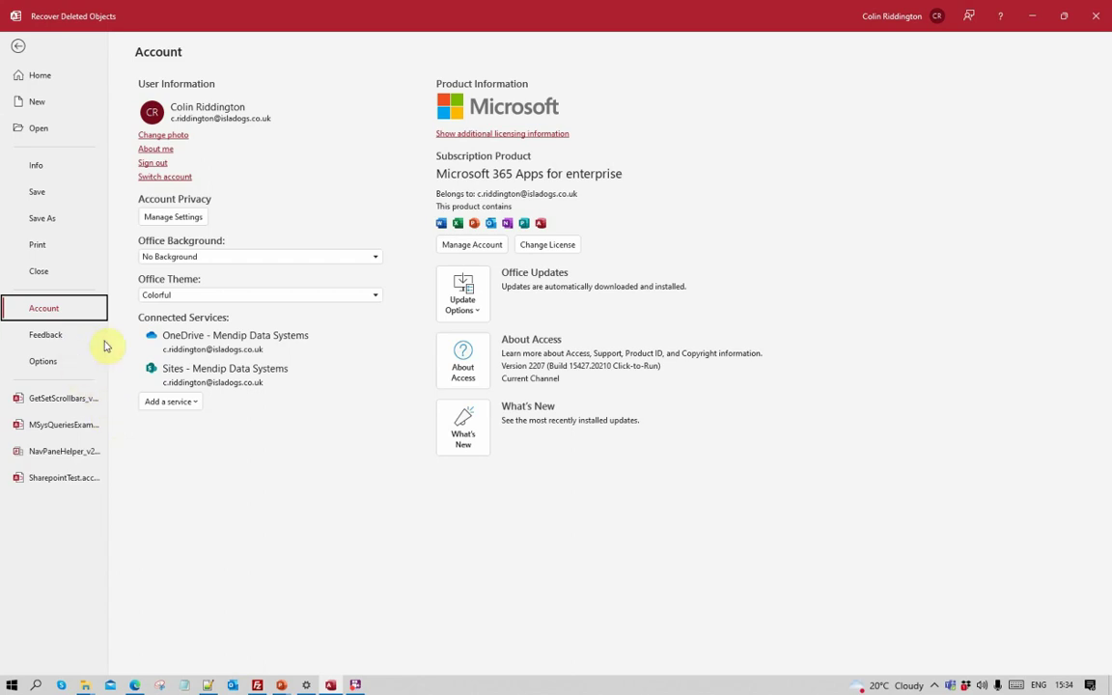
- View the full Access version details in About Access, then return to the database
{"action": "left_click", "coordinate": [468, 374]}
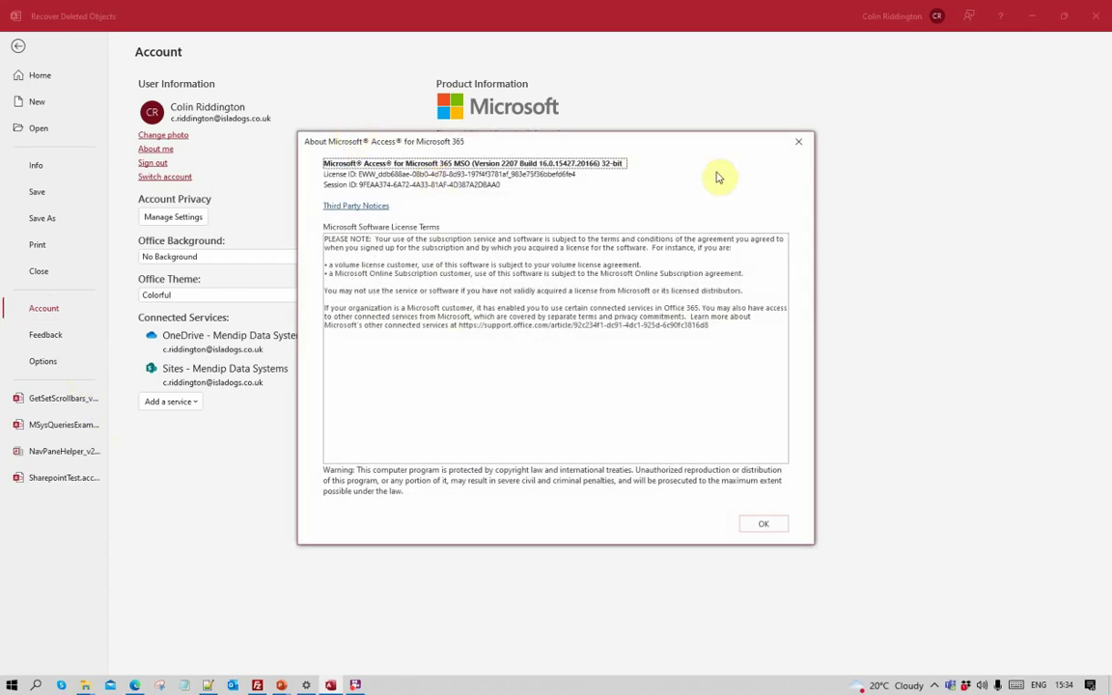
{"action": "left_click", "coordinate": [798, 143]}
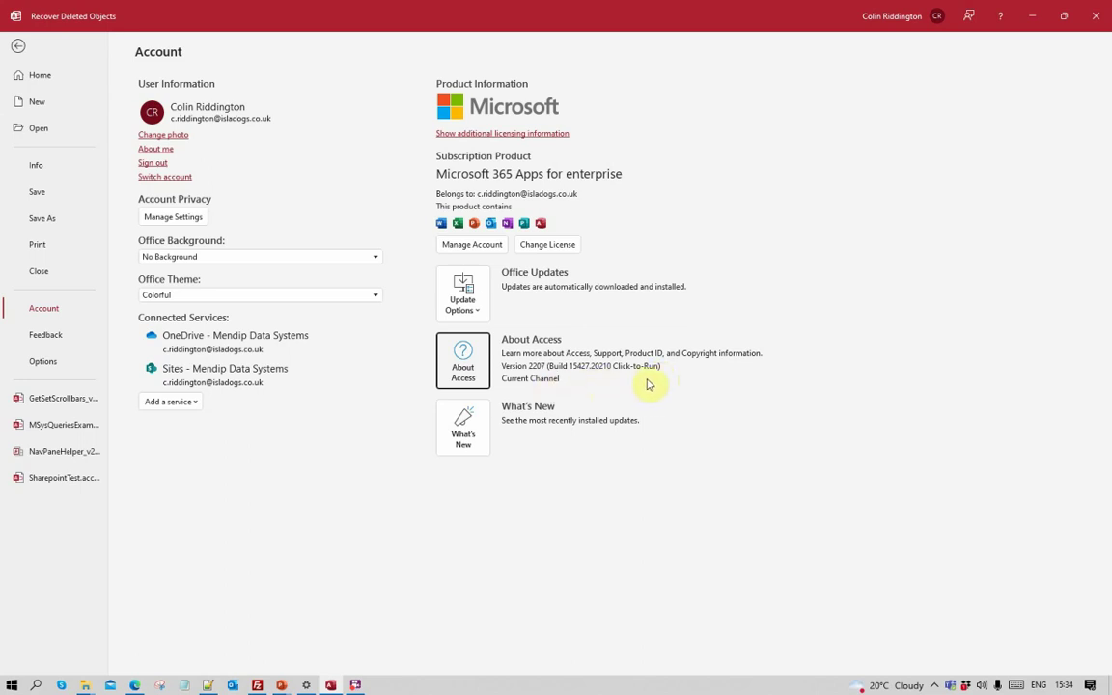
{"action": "left_click", "coordinate": [22, 47]}
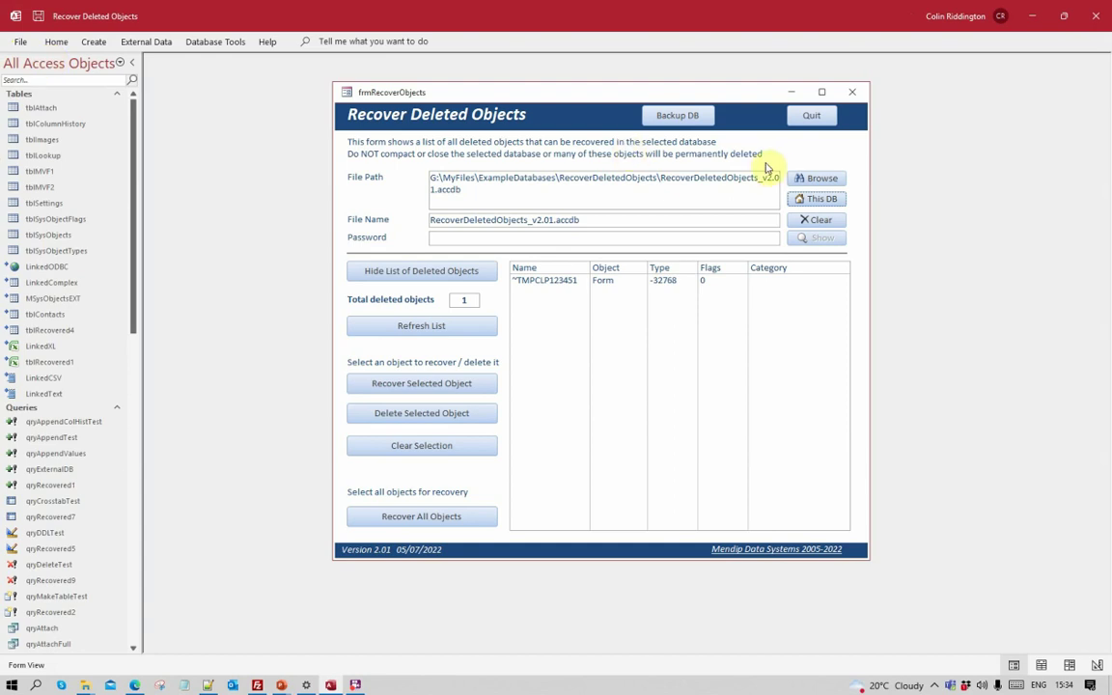
- Minimize the Recover Deleted Objects form and launch the Access Version Checker add-in
{"action": "left_click", "coordinate": [789, 93]}
{"action": "left_click", "coordinate": [789, 94]}
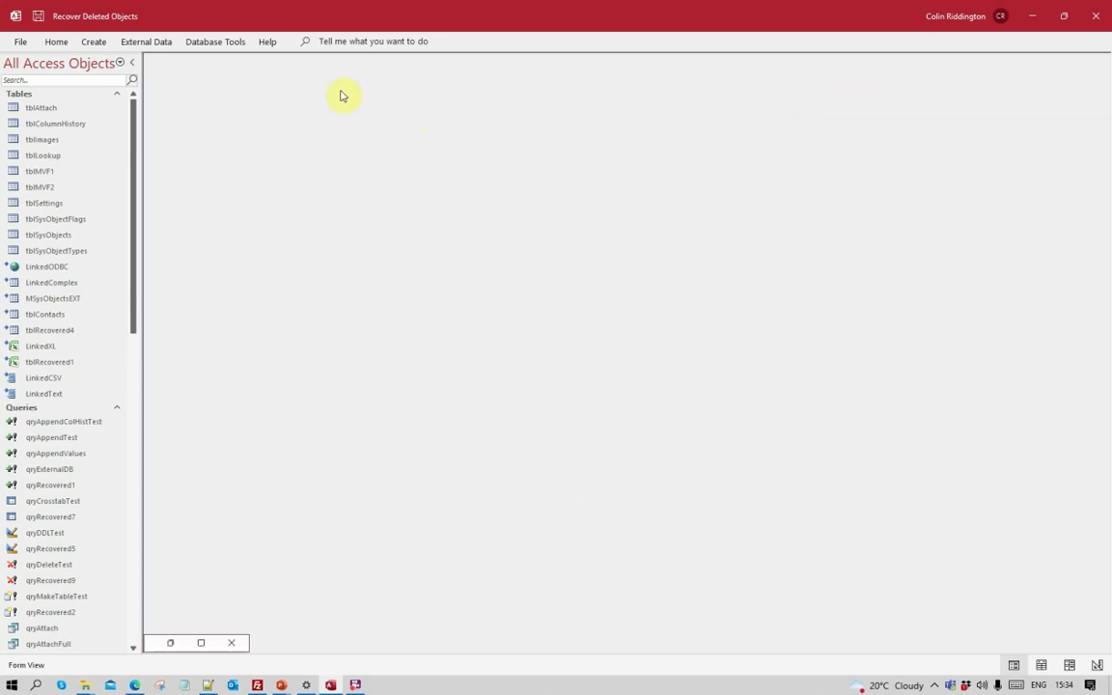
{"action": "left_click", "coordinate": [222, 43]}
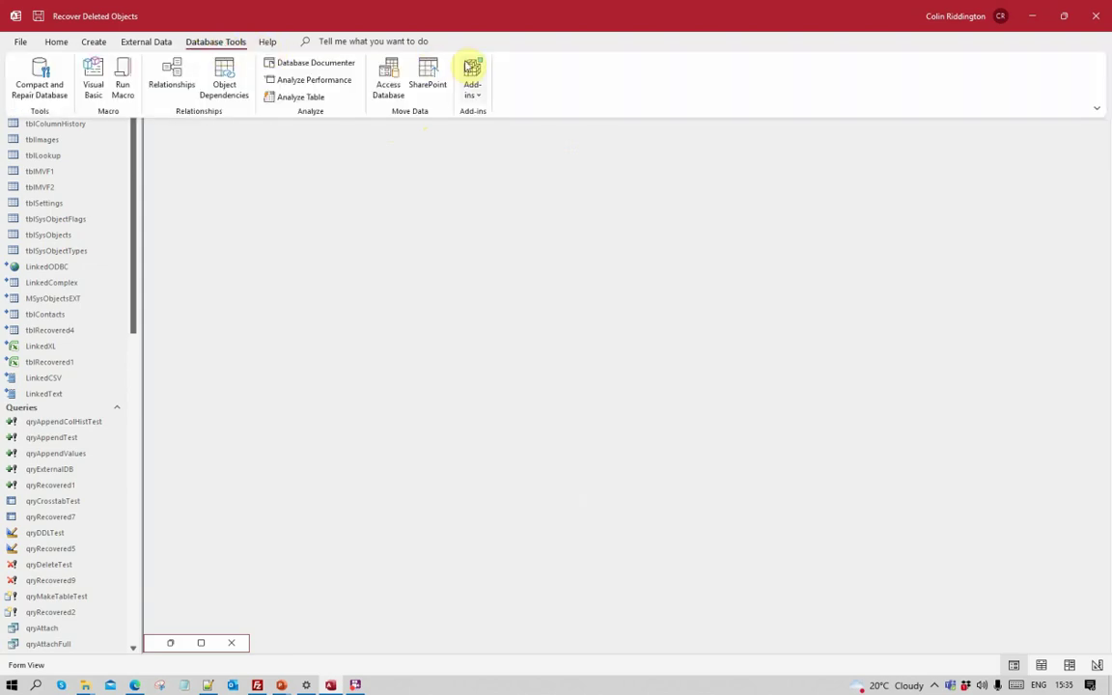
{"action": "left_click", "coordinate": [472, 78]}
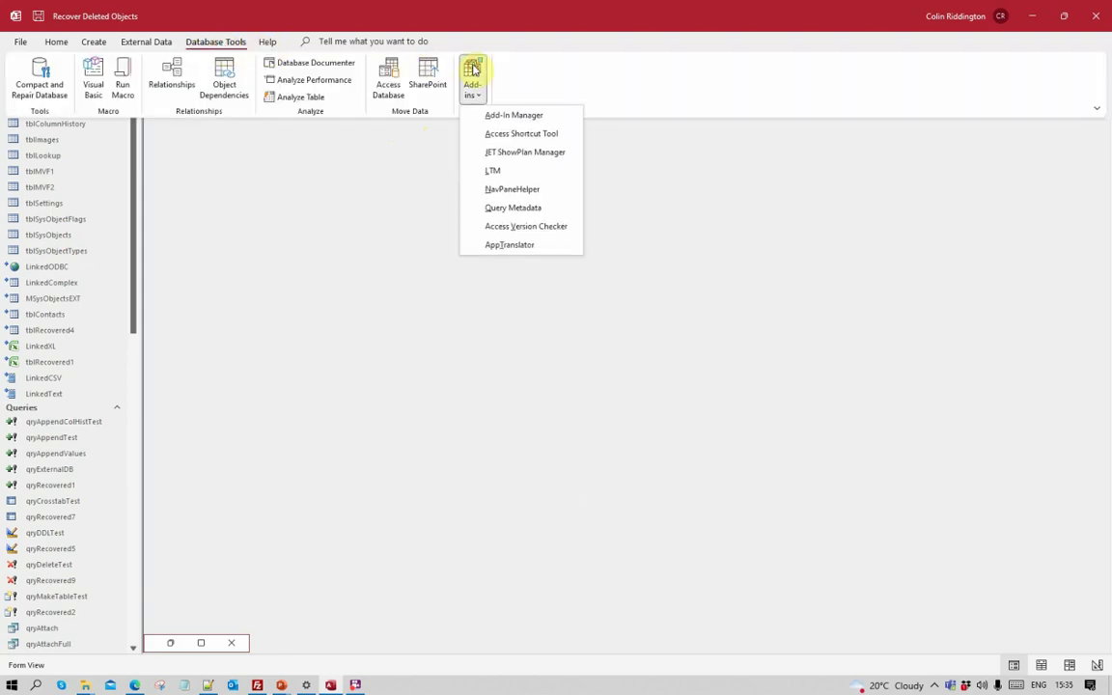
{"action": "left_click", "coordinate": [545, 228]}
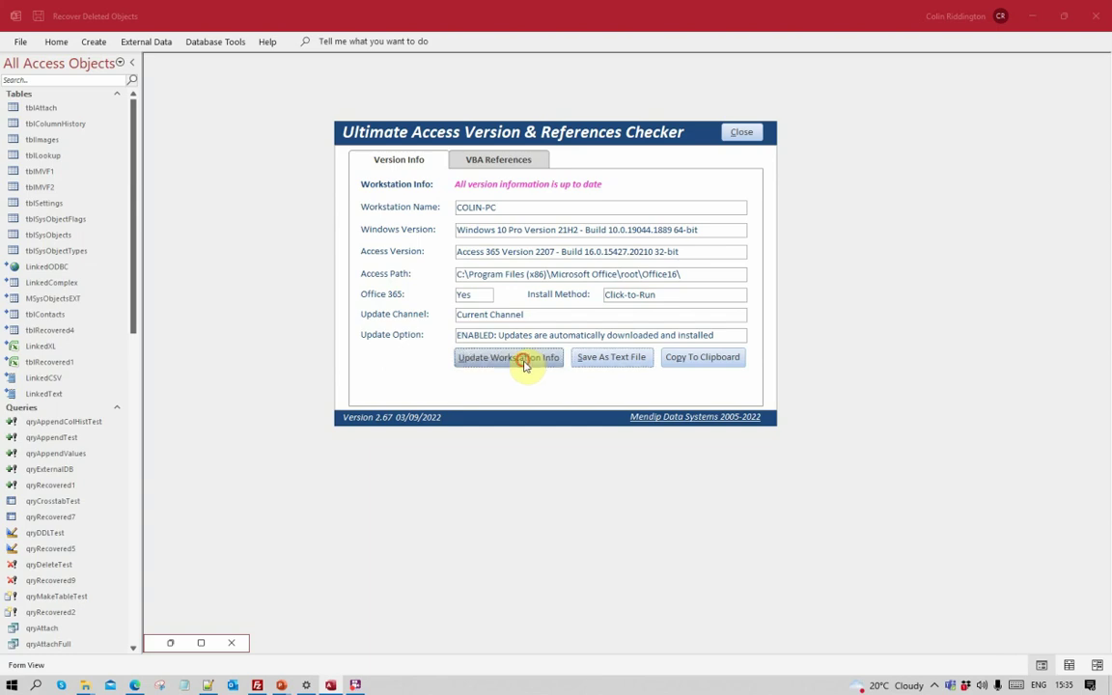
- Refresh the workstation info and save it as VersionInfo.txt, viewing it in Notepad
{"action": "left_click", "coordinate": [522, 359]}
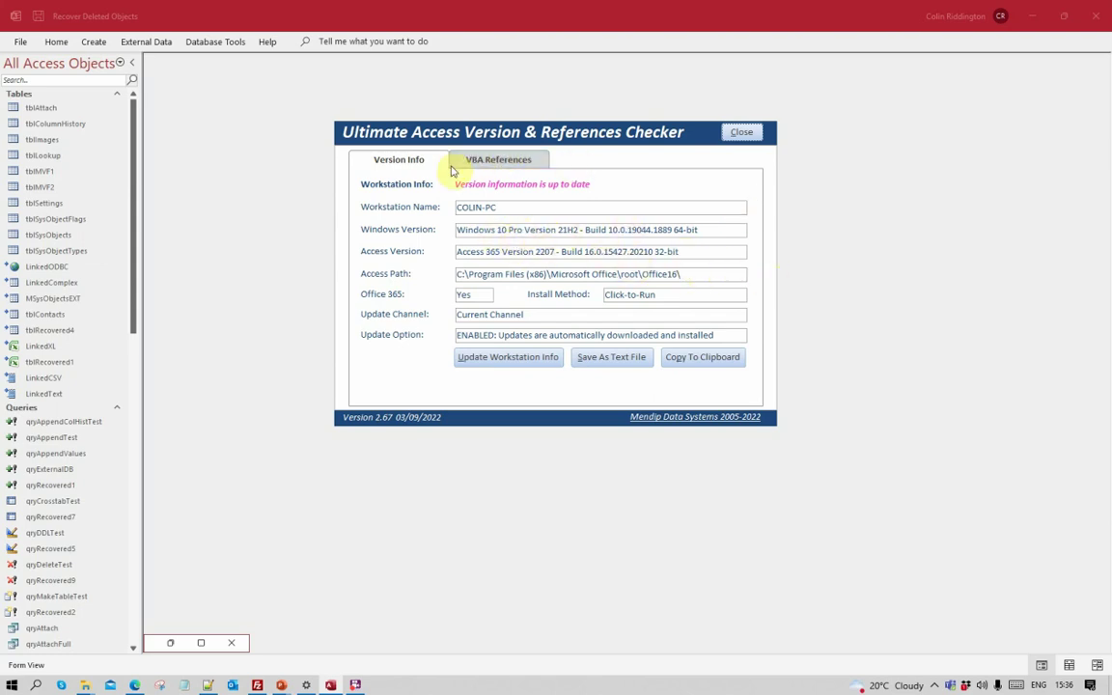
{"action": "left_click", "coordinate": [629, 357]}
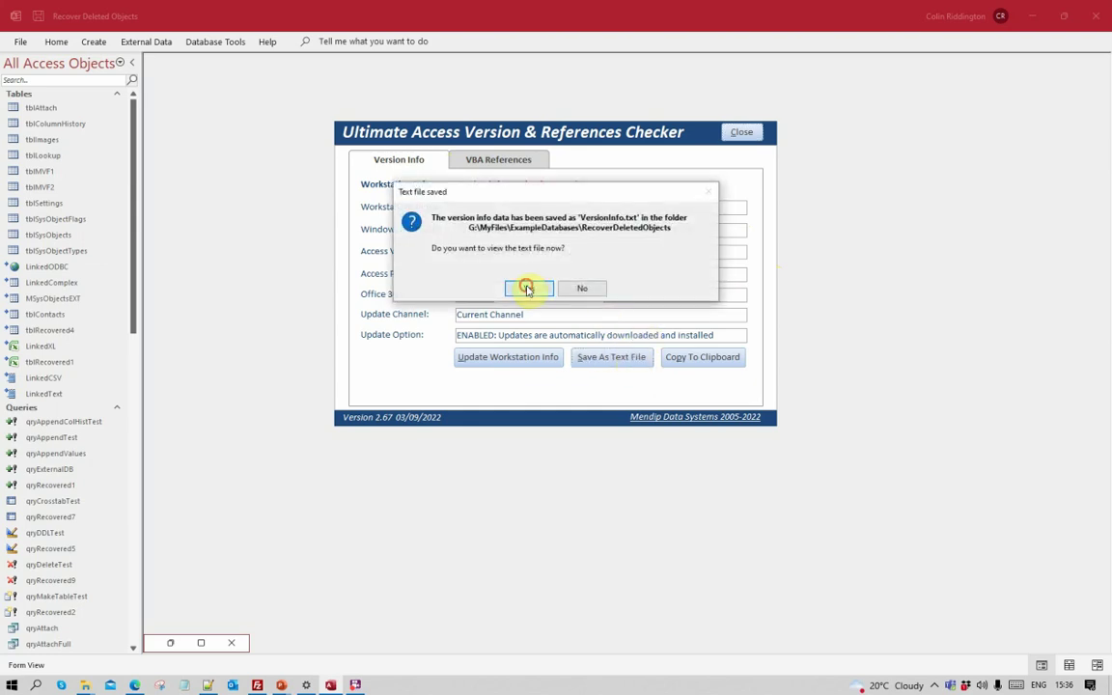
{"action": "left_click", "coordinate": [529, 289]}
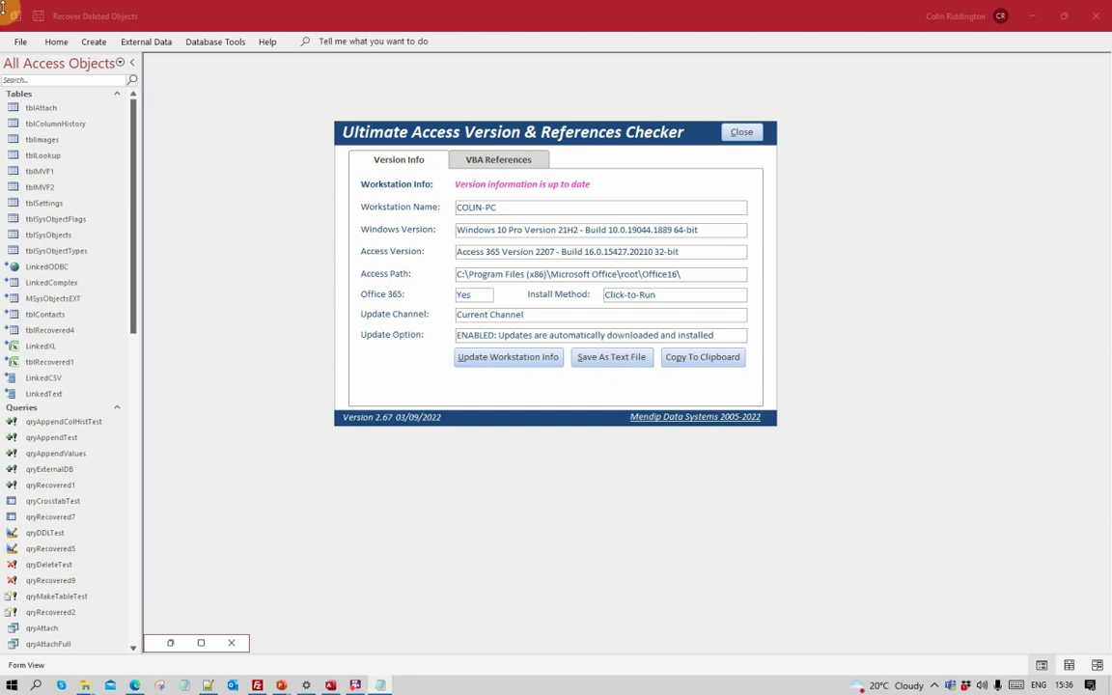
{"action": "left_click_drag", "start_coordinate": [569, 180], "coordinate": [591, 97]}
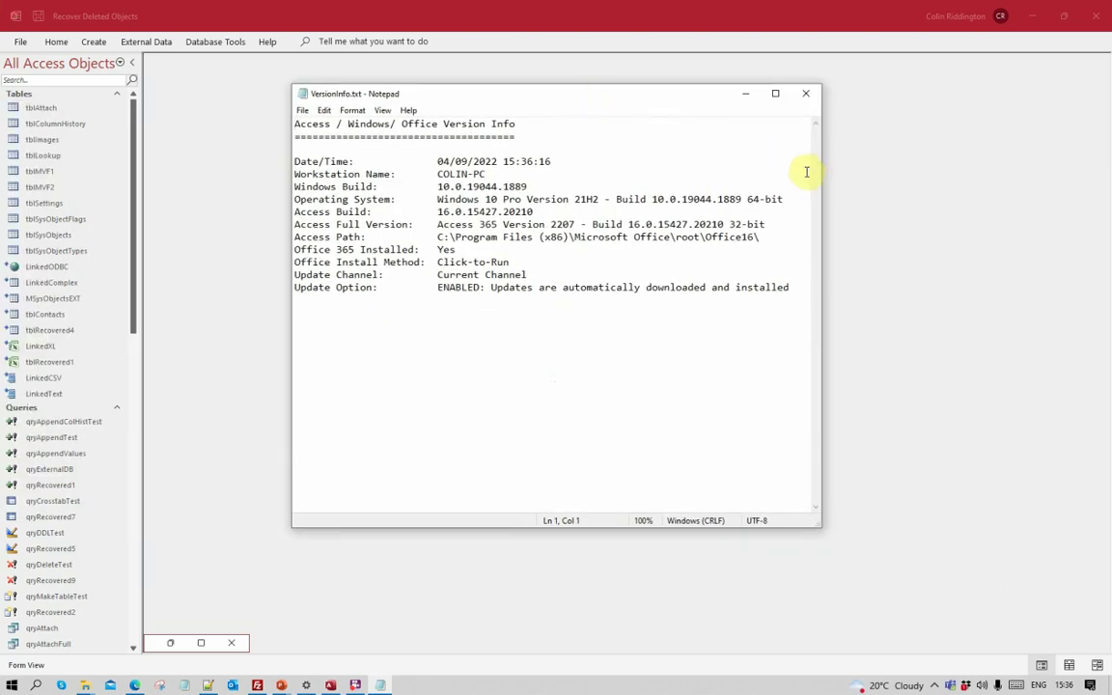
- Close the VersionInfo.txt Notepad window to reveal the checker
{"action": "mouse_move", "coordinate": [633, 95]}
{"action": "left_mouse_down"}
{"action": "mouse_move", "coordinate": [1066, 259]}
{"action": "mouse_move", "coordinate": [681, 206]}
{"action": "mouse_move", "coordinate": [613, 177]}
{"action": "mouse_move", "coordinate": [627, 109]}
{"action": "left_mouse_up"}
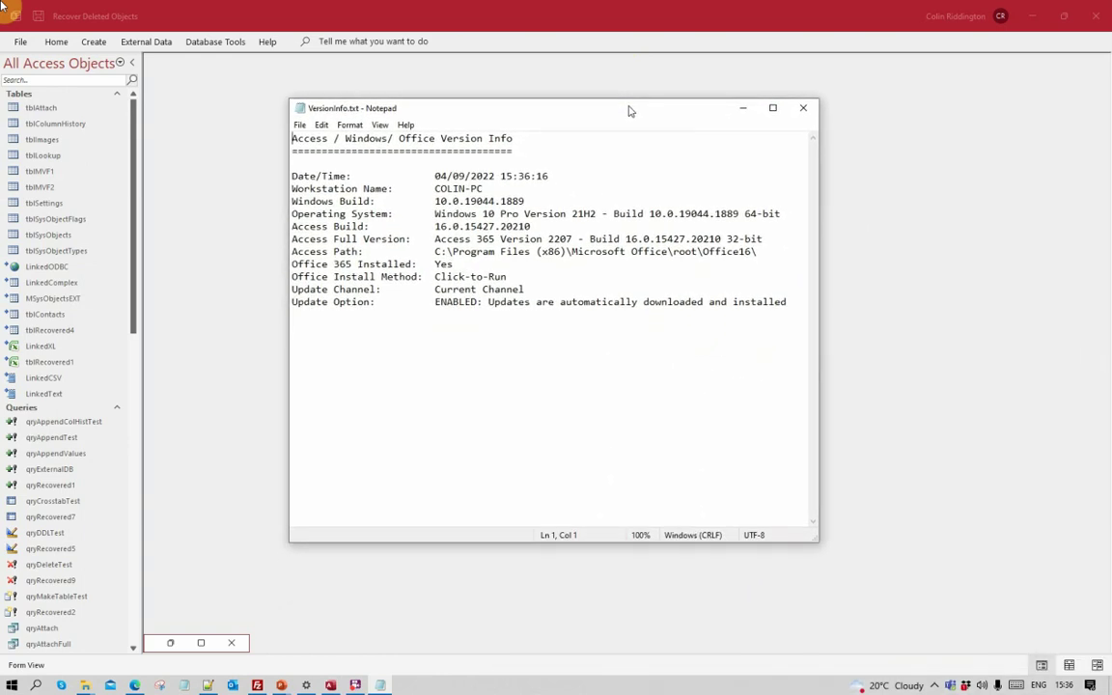
{"action": "left_click", "coordinate": [808, 109]}
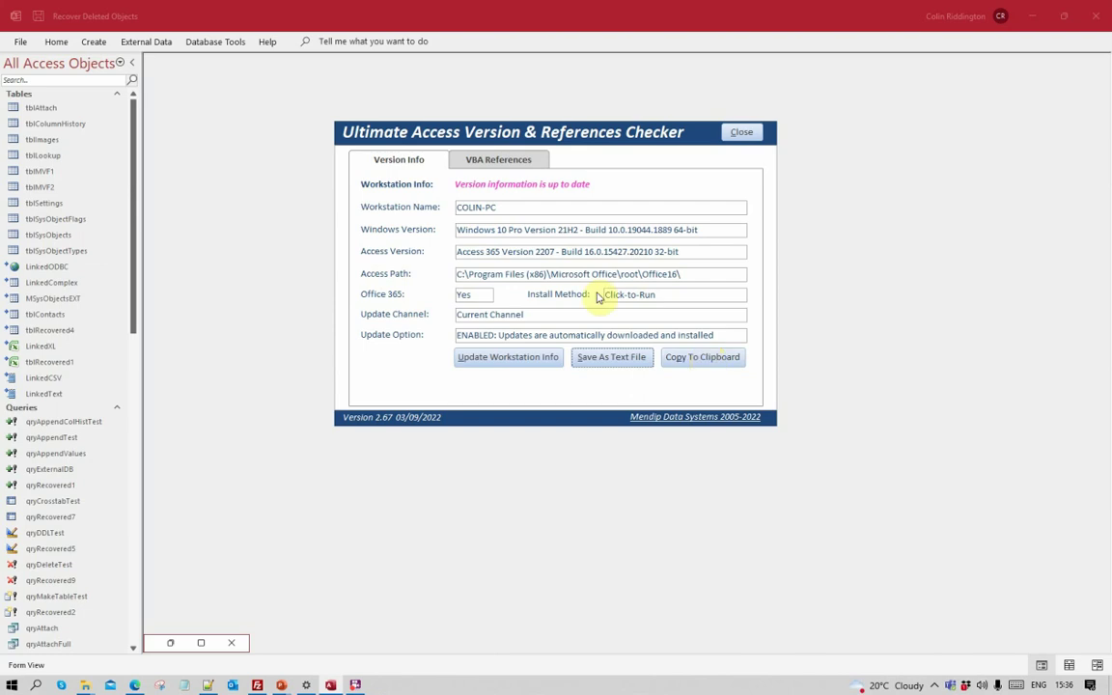
- Save the six VBA references to VBAReferenceLog.txt and view the log
{"action": "left_click", "coordinate": [503, 162]}
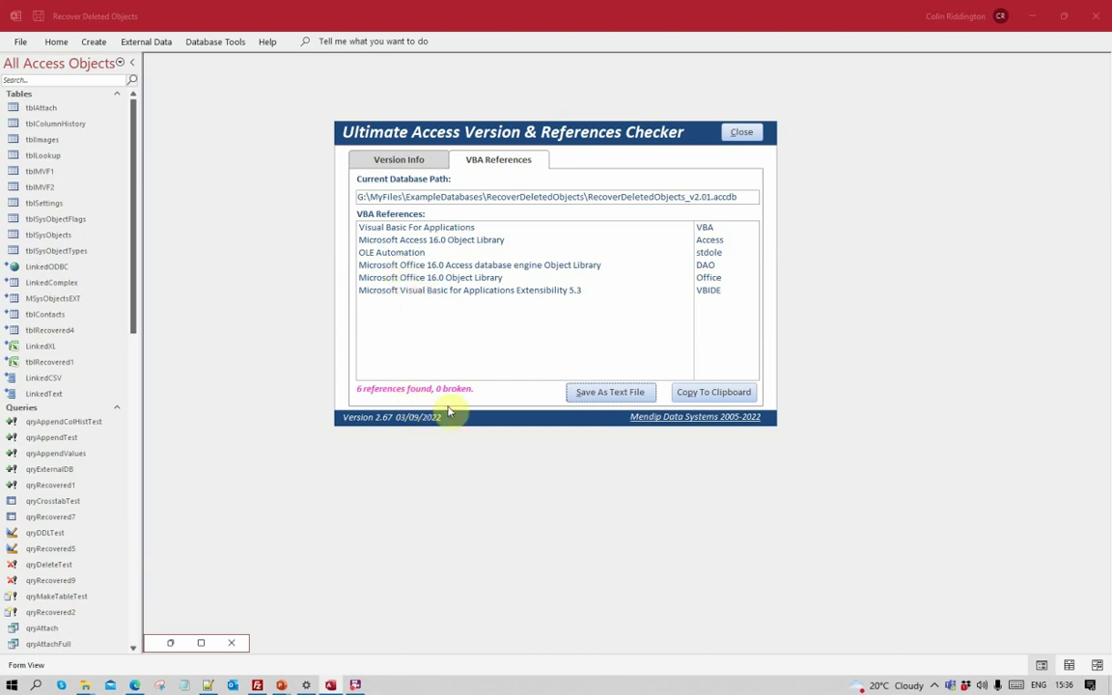
{"action": "left_click", "coordinate": [616, 398]}
{"action": "left_click", "coordinate": [527, 286]}
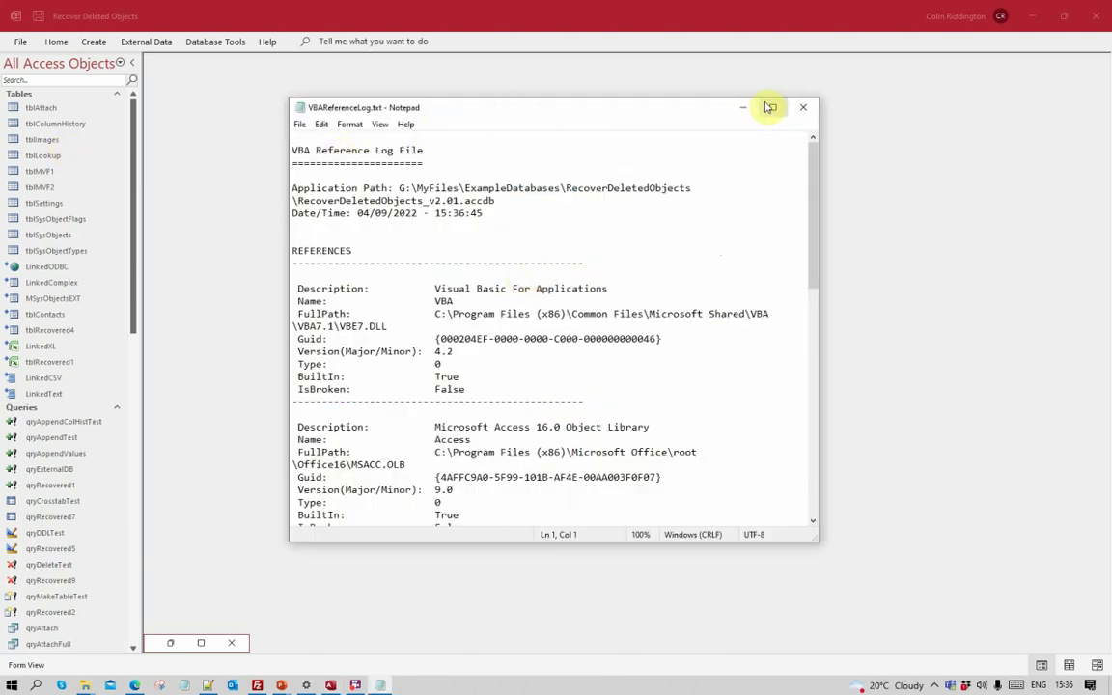
- Review the maximized VBAReferenceLog.txt through '6 references found, 0 broken', then close it
{"action": "left_click", "coordinate": [772, 107]}
{"action": "scroll", "coordinate": [782, 164], "scroll_direction": "down", "scroll_amount": 3}
{"action": "scroll", "coordinate": [753, 199], "scroll_direction": "down", "scroll_amount": 5}
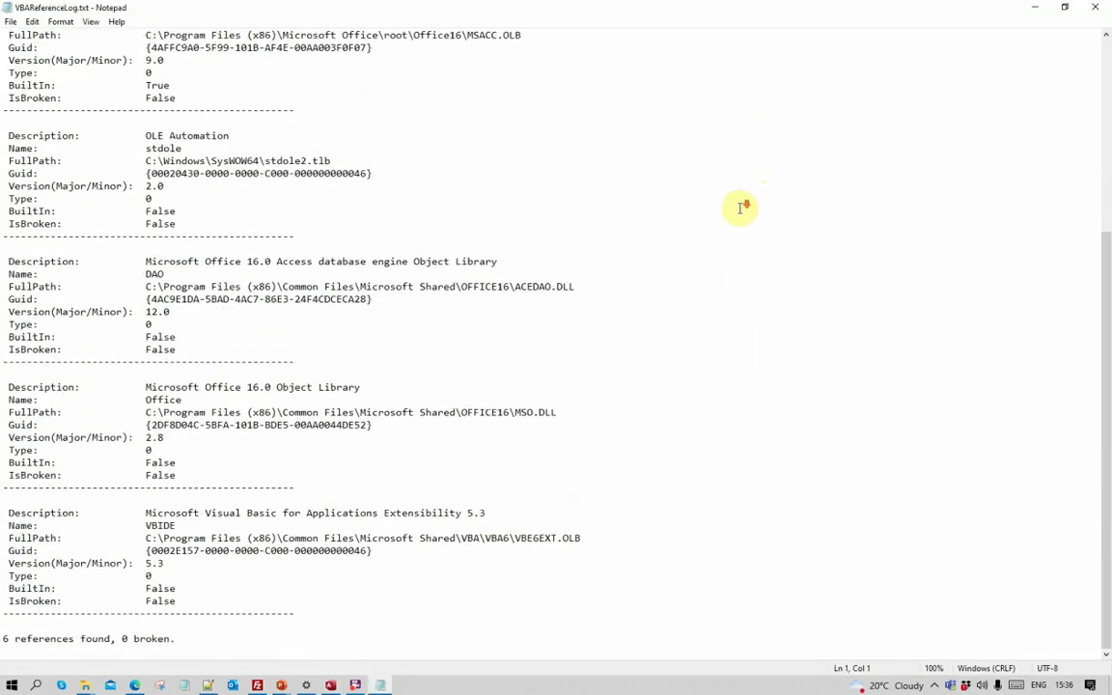
{"action": "scroll", "coordinate": [740, 208], "scroll_direction": "up", "scroll_amount": 8}
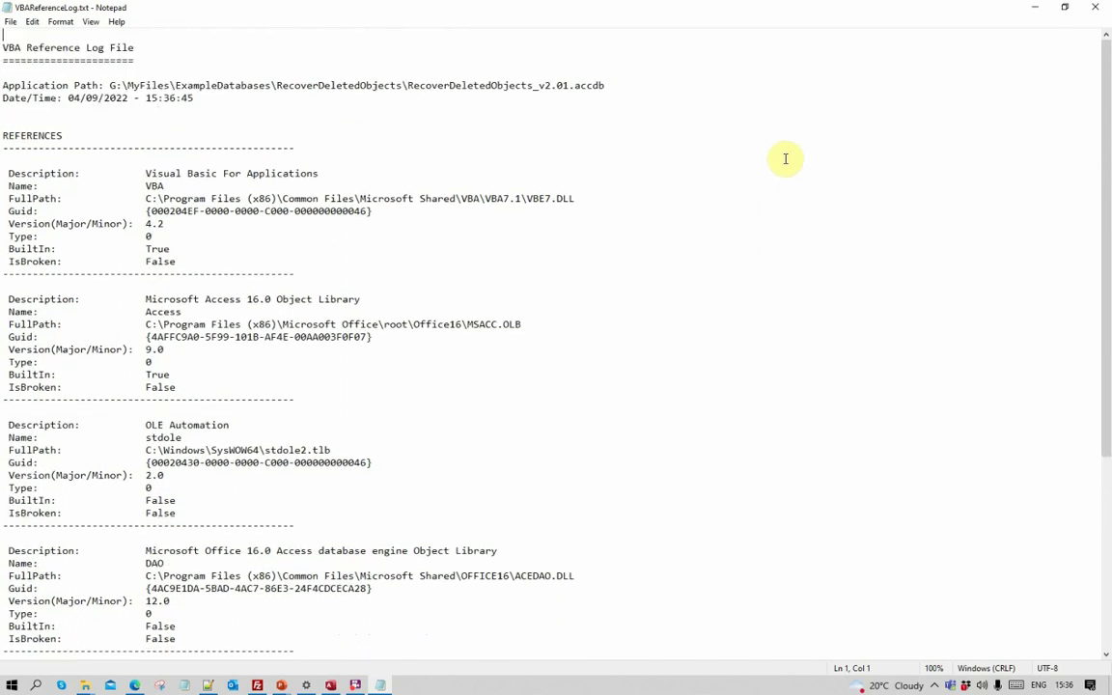
{"action": "left_click", "coordinate": [1094, 9]}
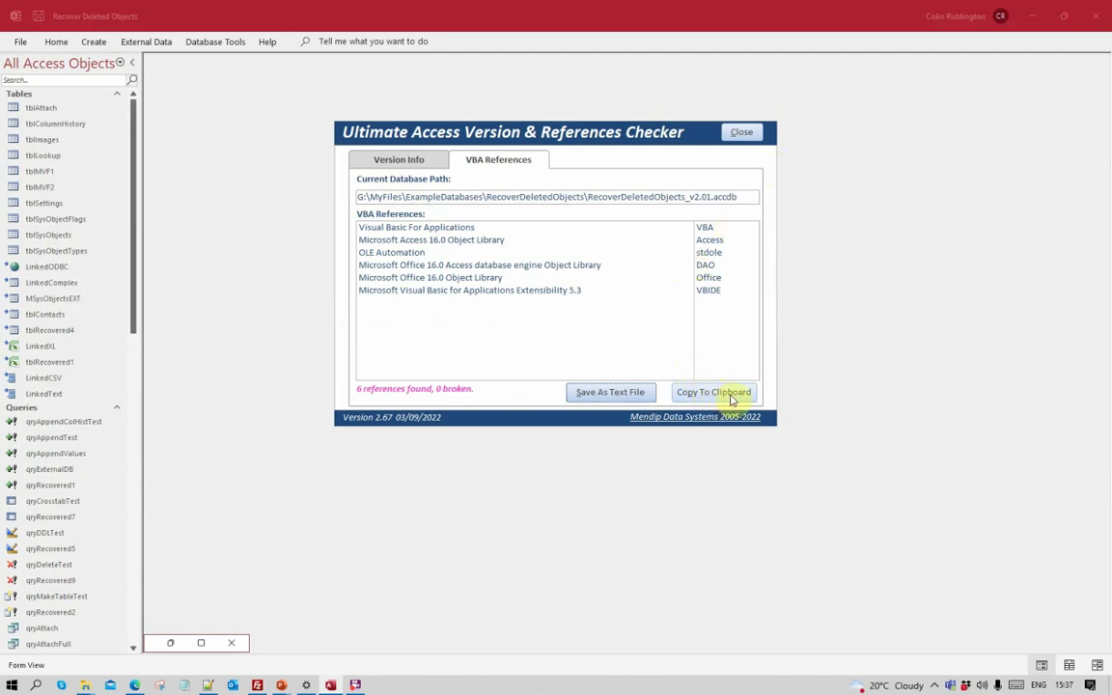
- Copy the version and references report to the clipboard and acknowledge the confirmation
{"action": "left_click", "coordinate": [730, 392]}
{"action": "left_click", "coordinate": [715, 391]}
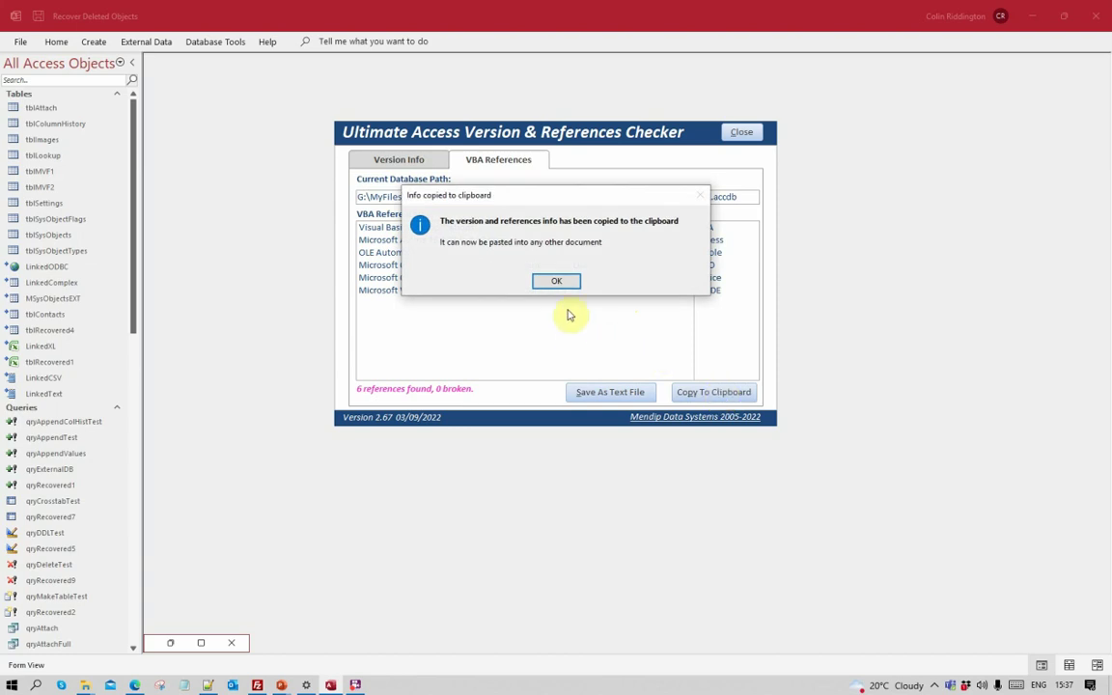
{"action": "left_click", "coordinate": [558, 281]}
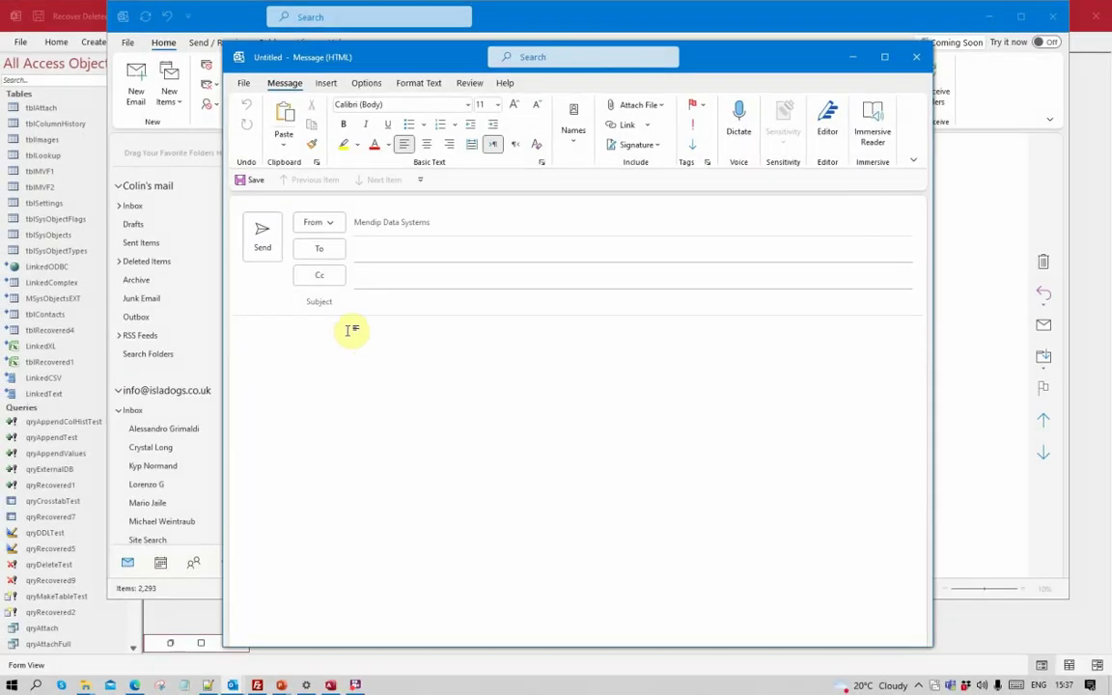
- Paste the report into the new Outlook message, review it, then discard the draft
{"action": "key", "text": "ctrl+v"}
{"action": "scroll", "coordinate": [615, 414], "scroll_direction": "up", "scroll_amount": 1}
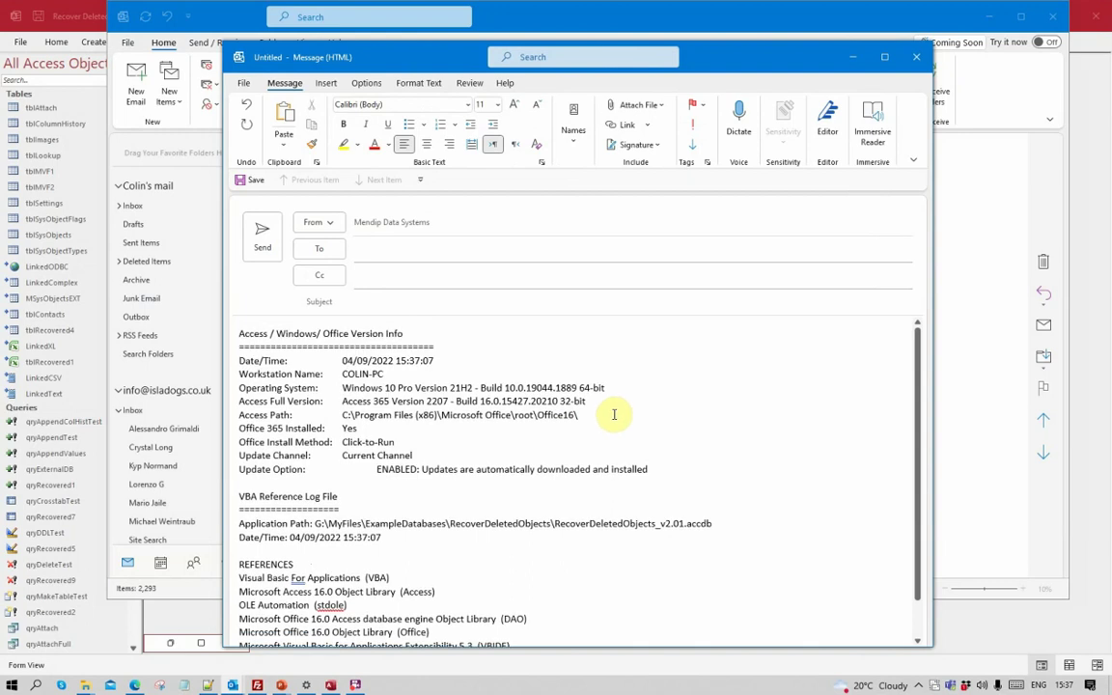
{"action": "scroll", "coordinate": [420, 470], "scroll_direction": "down", "scroll_amount": 1}
{"action": "scroll", "coordinate": [420, 470], "scroll_direction": "down", "scroll_amount": 1}
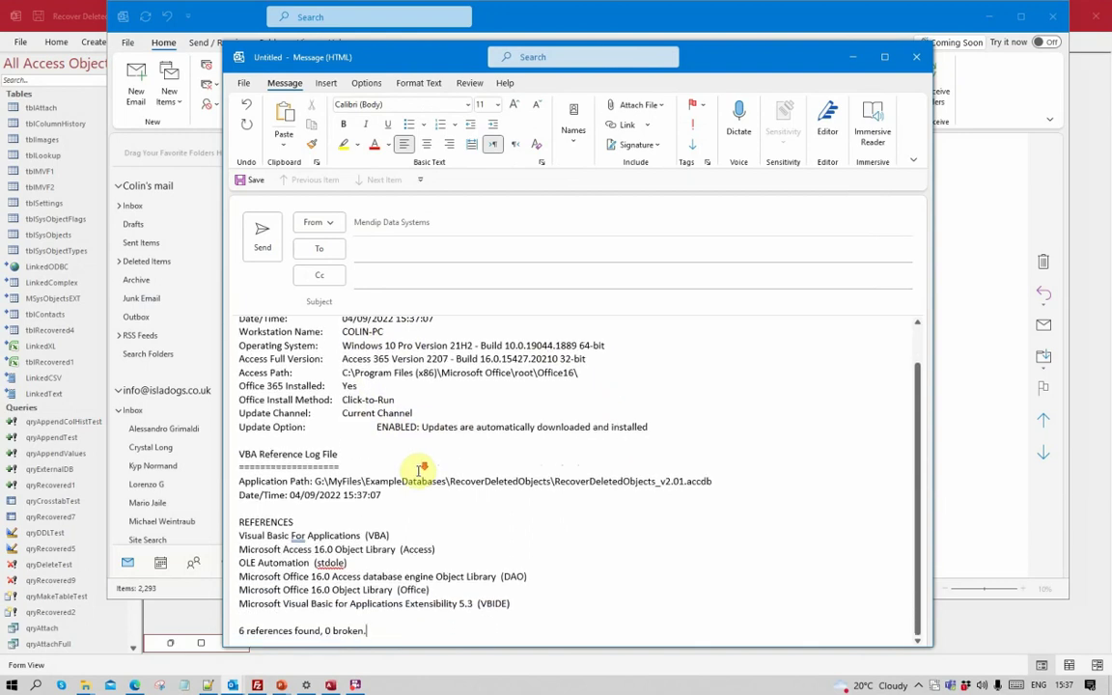
{"action": "left_click", "coordinate": [915, 60]}
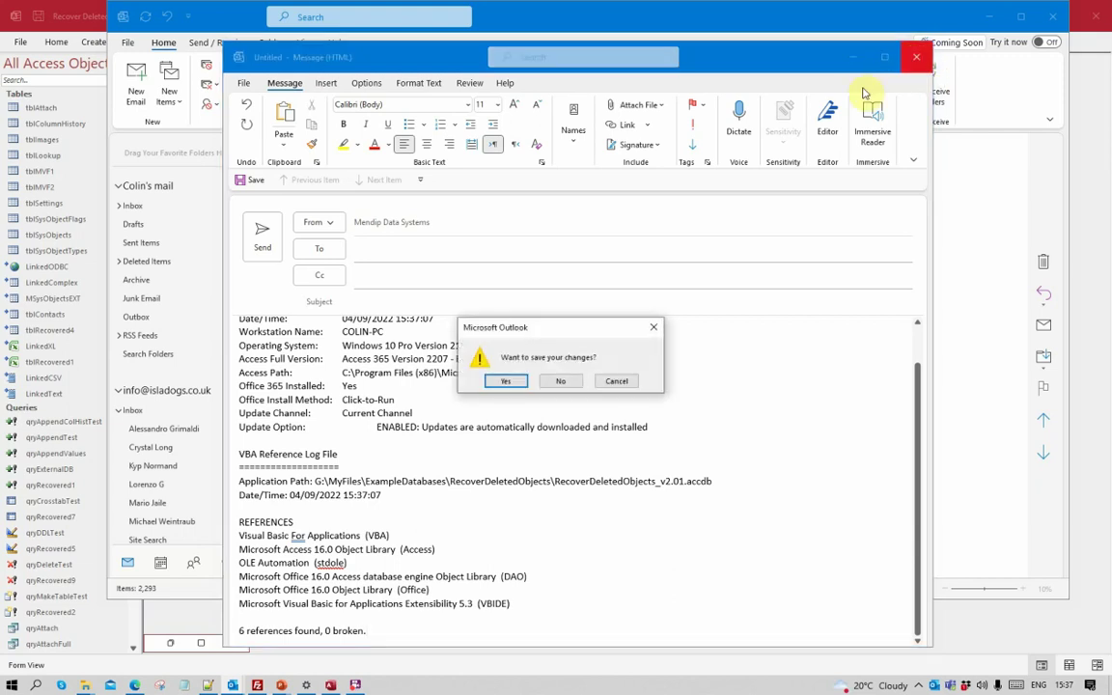
{"action": "left_click", "coordinate": [560, 381]}
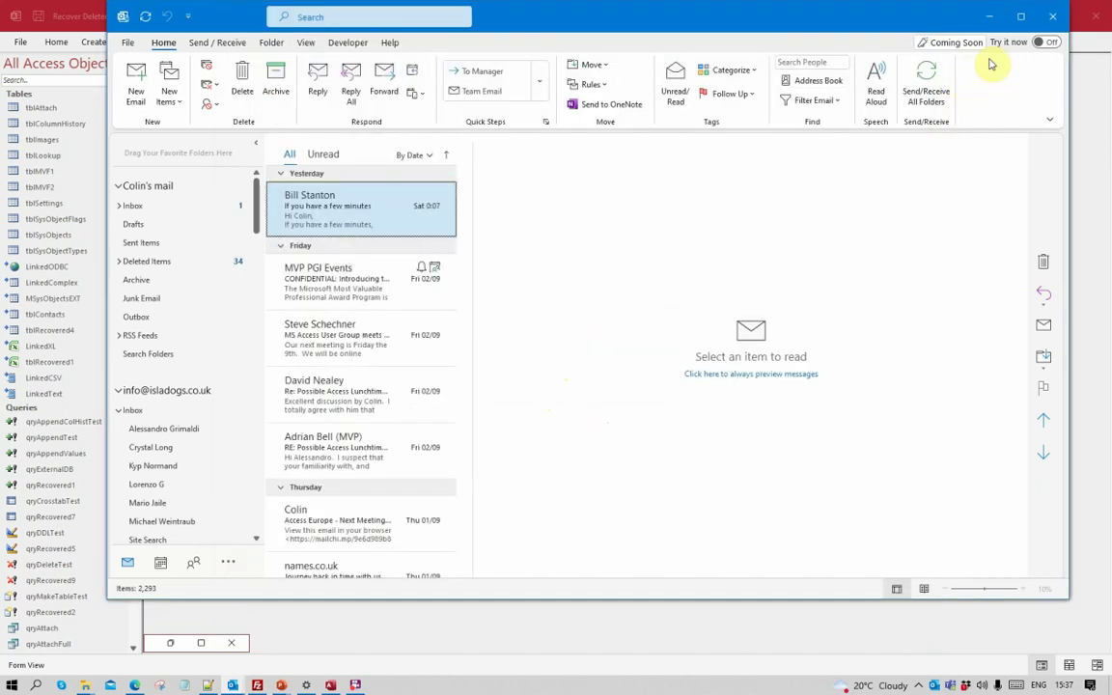
- Close Outlook
{"action": "left_click", "coordinate": [1040, 19]}
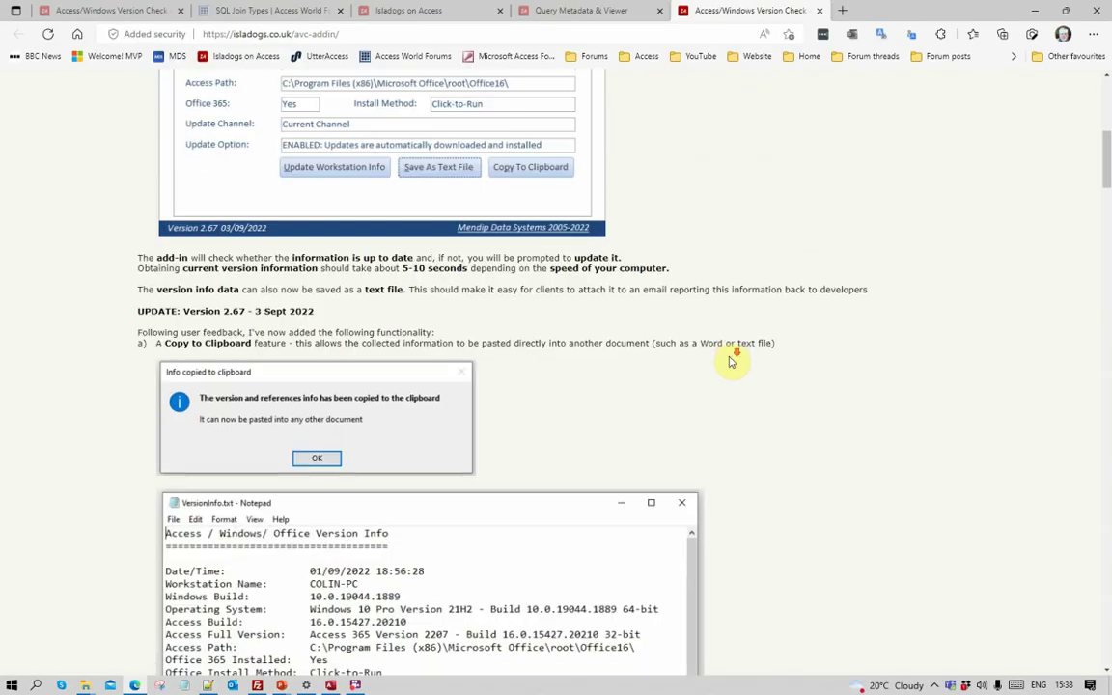
- Scroll the avc-addin page through its version history to the 2.67 download links
{"action": "scroll", "coordinate": [732, 361], "scroll_direction": "down", "scroll_amount": 10}
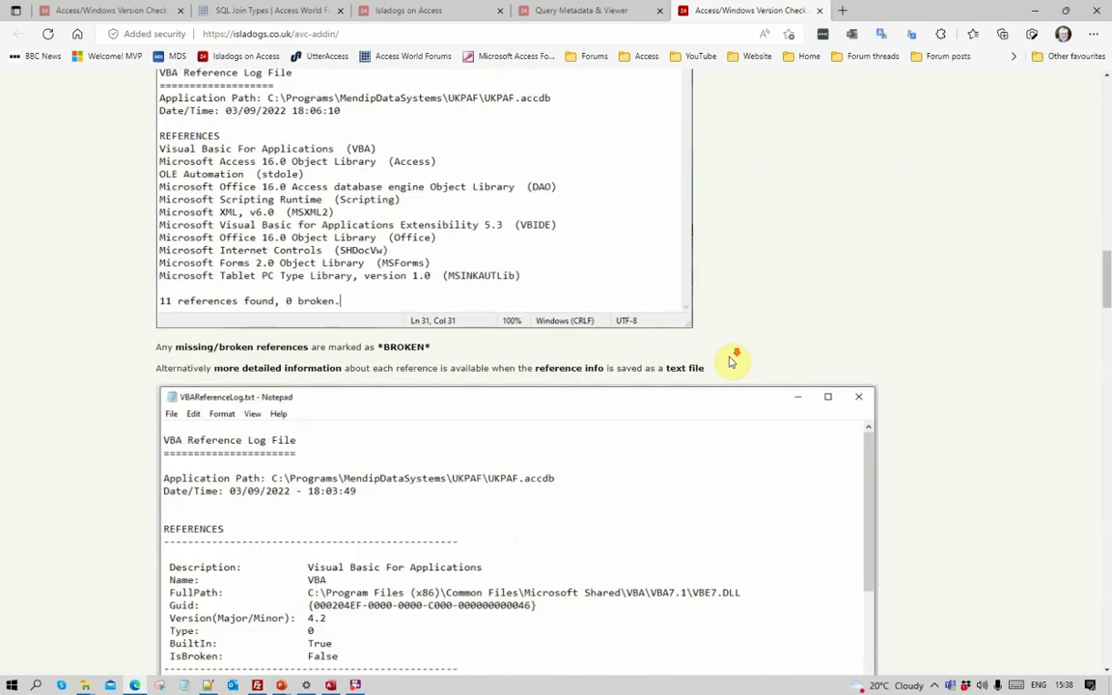
{"action": "scroll", "coordinate": [732, 361], "scroll_direction": "down", "scroll_amount": 3}
{"action": "scroll", "coordinate": [732, 361], "scroll_direction": "up", "scroll_amount": 3}
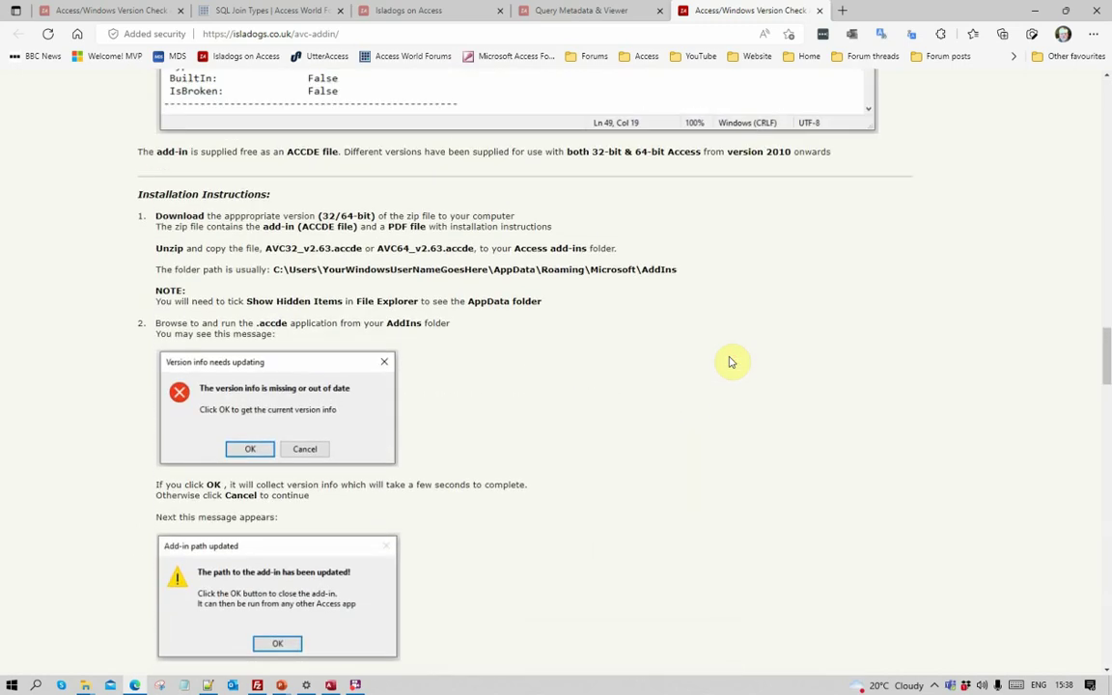
{"action": "scroll", "coordinate": [443, 359], "scroll_direction": "down", "scroll_amount": 9}
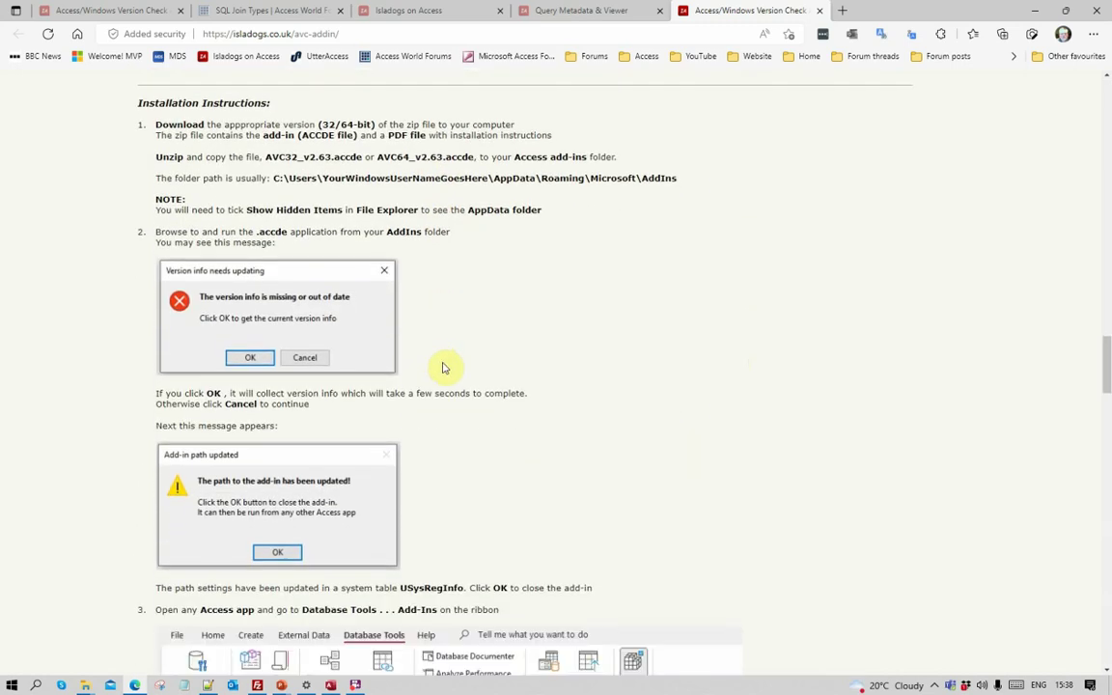
{"action": "scroll", "coordinate": [447, 367], "scroll_direction": "down", "scroll_amount": 12}
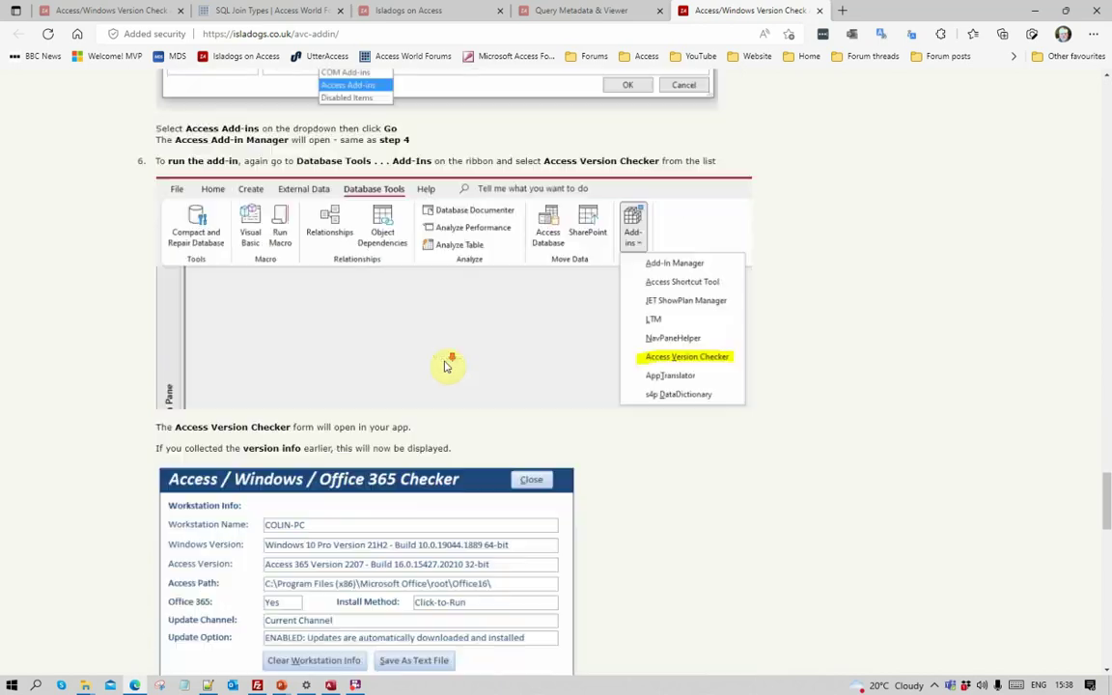
{"action": "scroll", "coordinate": [447, 367], "scroll_direction": "down", "scroll_amount": 5}
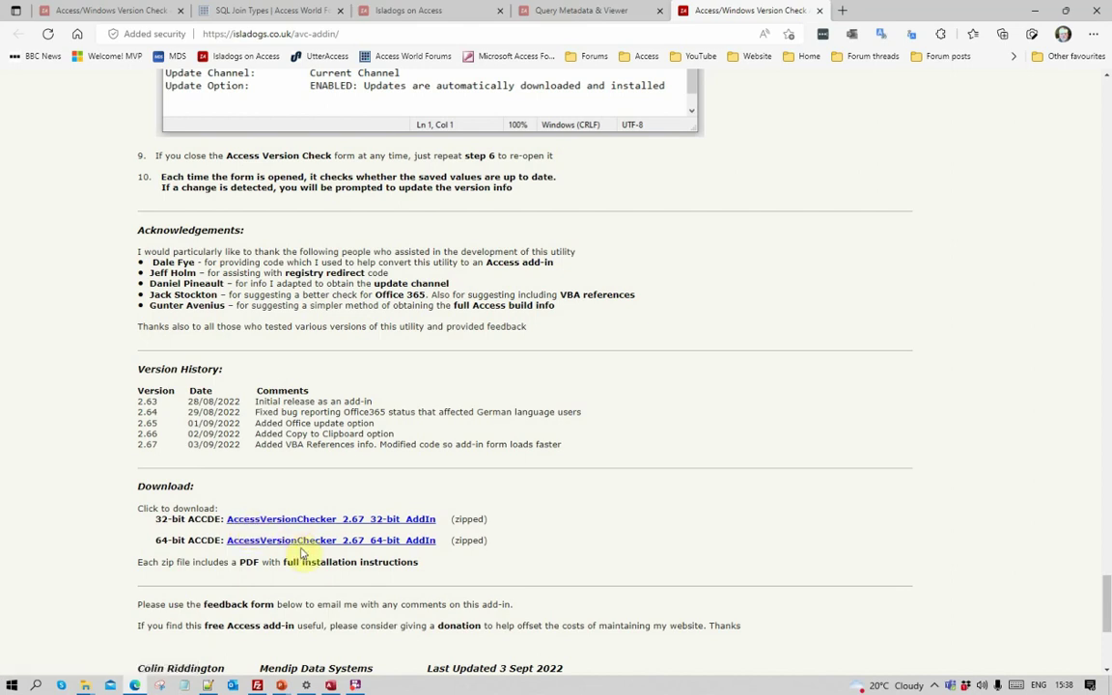
{"action": "scroll", "coordinate": [566, 573], "scroll_direction": "down", "scroll_amount": 1}
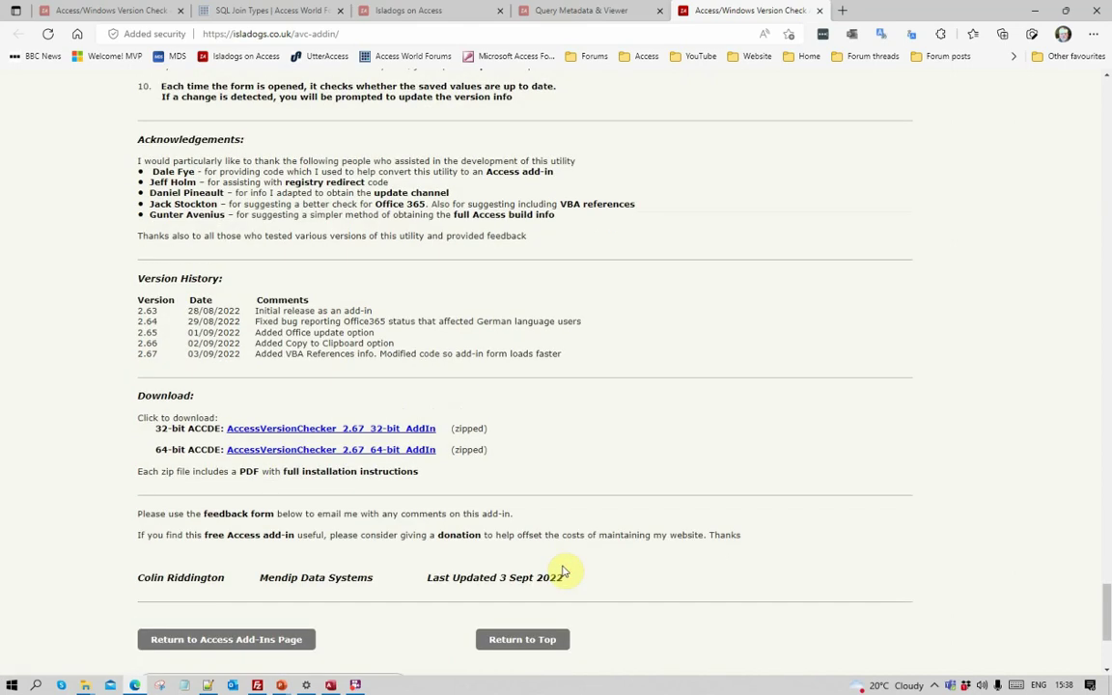